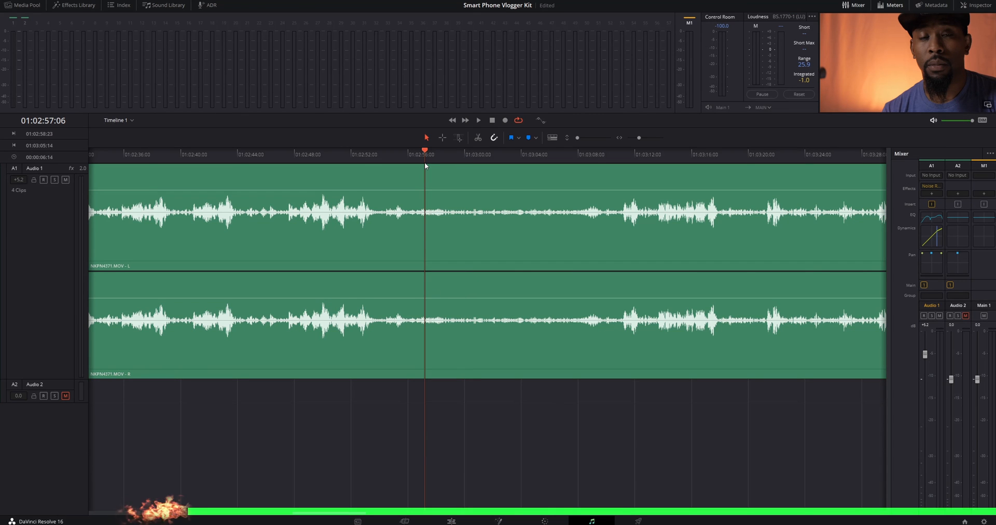
- Mark the silent stretch of Audio 1 from about 01:02:59 to 01:03:07 with In and Out points
key(space)
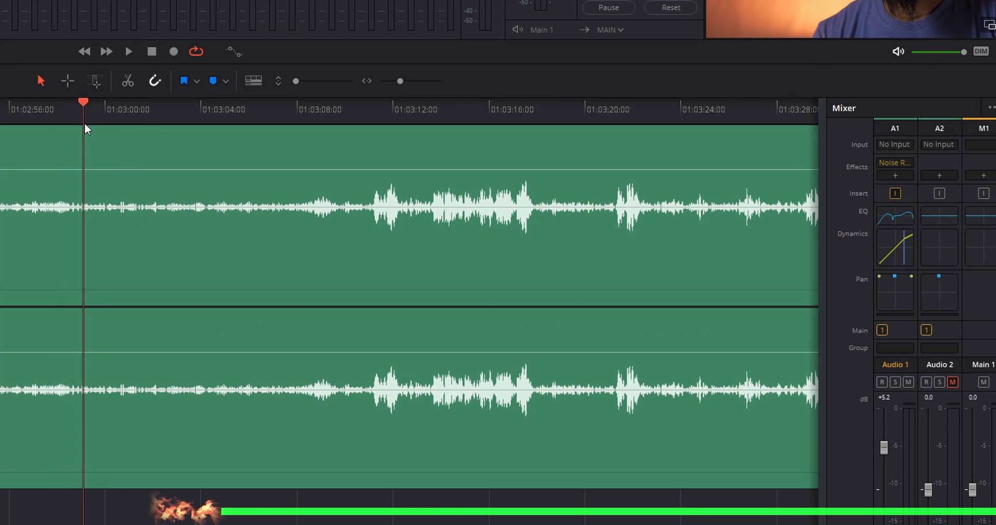
drag(141, 130, 91, 140)
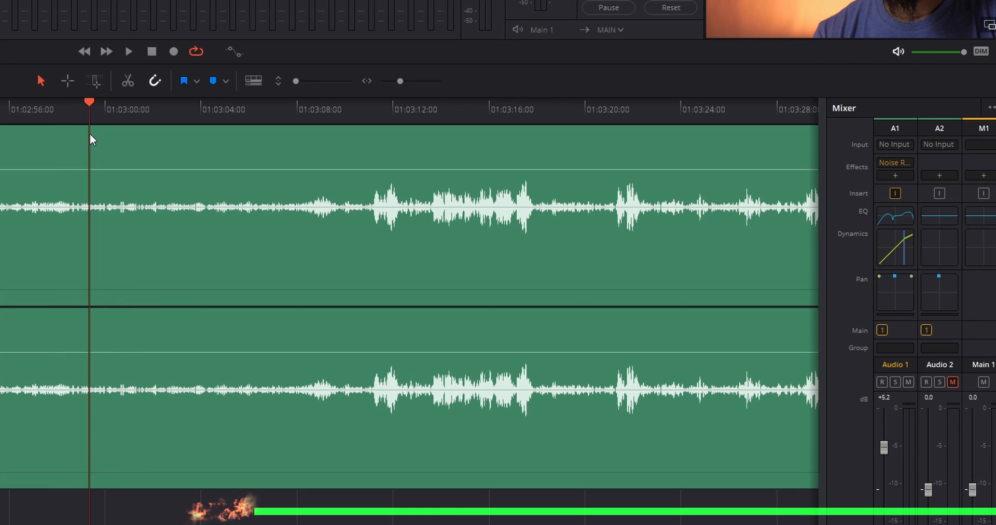
click(91, 139)
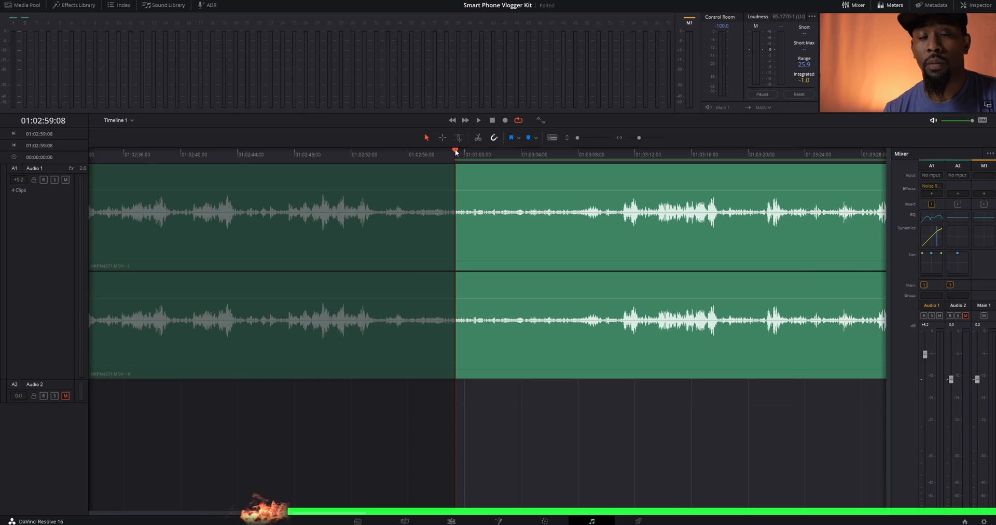
mouse_move(504, 156)
mouse_down()
mouse_move(622, 161)
mouse_move(568, 162)
mouse_up()
drag(416, 141, 395, 141)
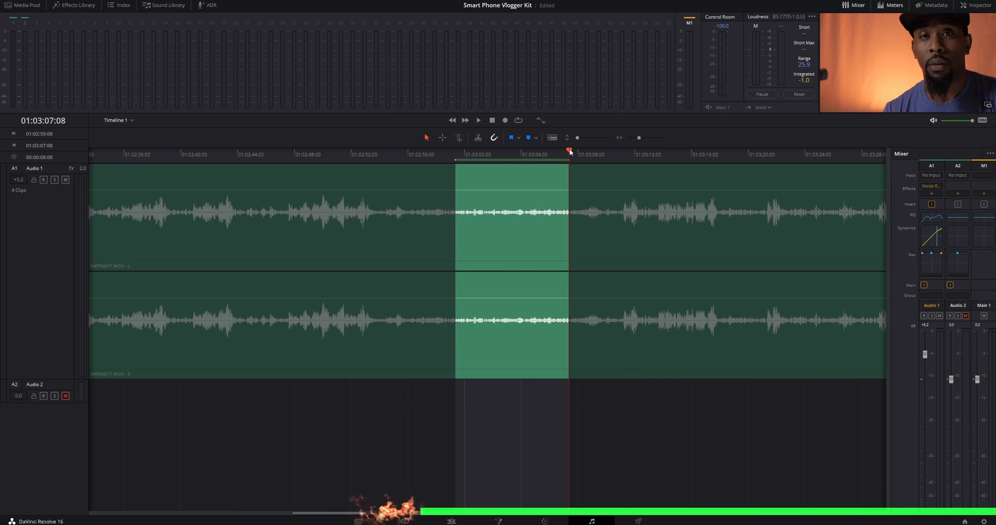
- Enable Loop in the transport controls and play the marked silent range continuously
click(518, 121)
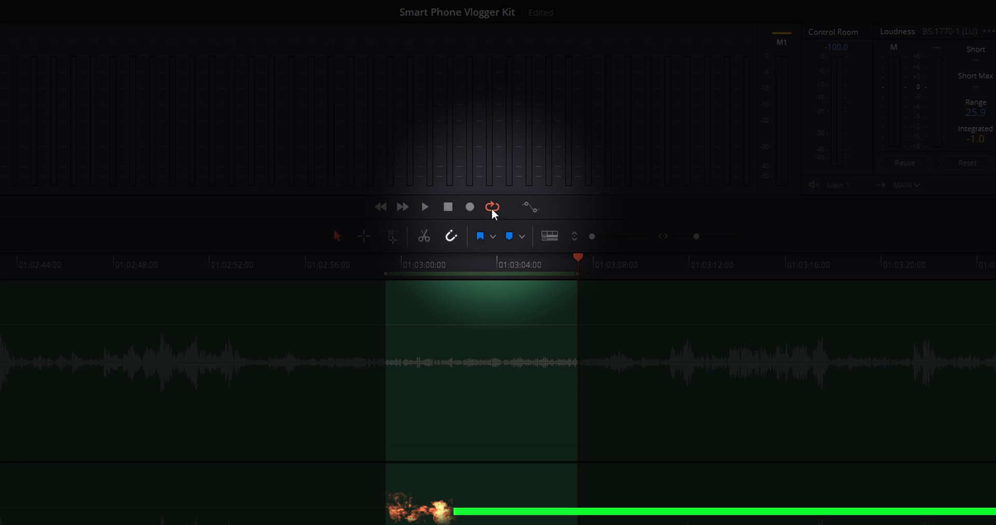
key(space)
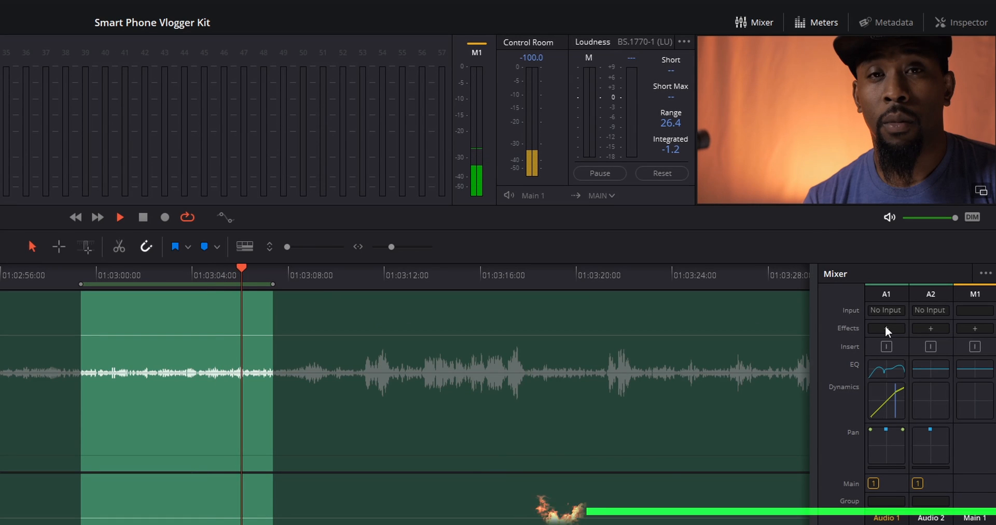
- Add Noise Reduction from the A1 Mixer effects list to the Audio 1 track
click(886, 326)
mouse_move(945, 449)
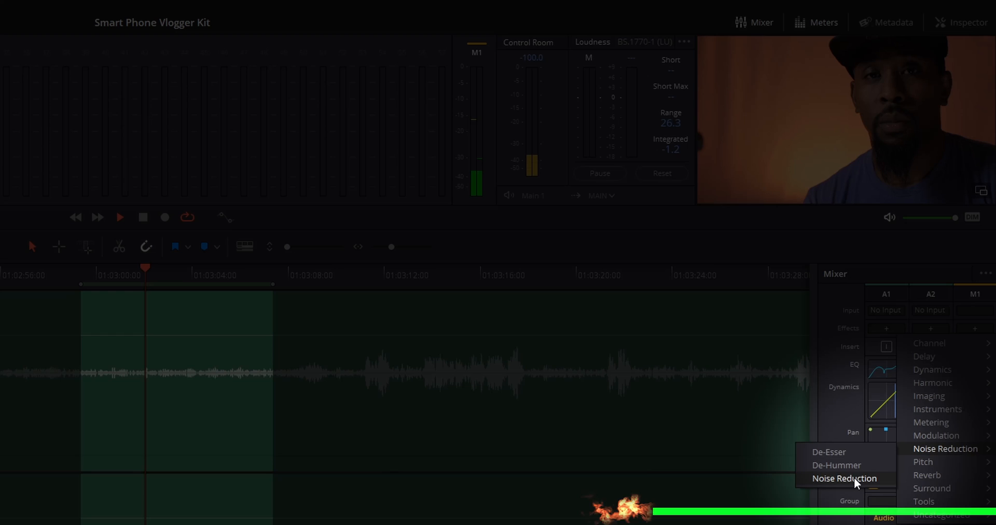
click(854, 477)
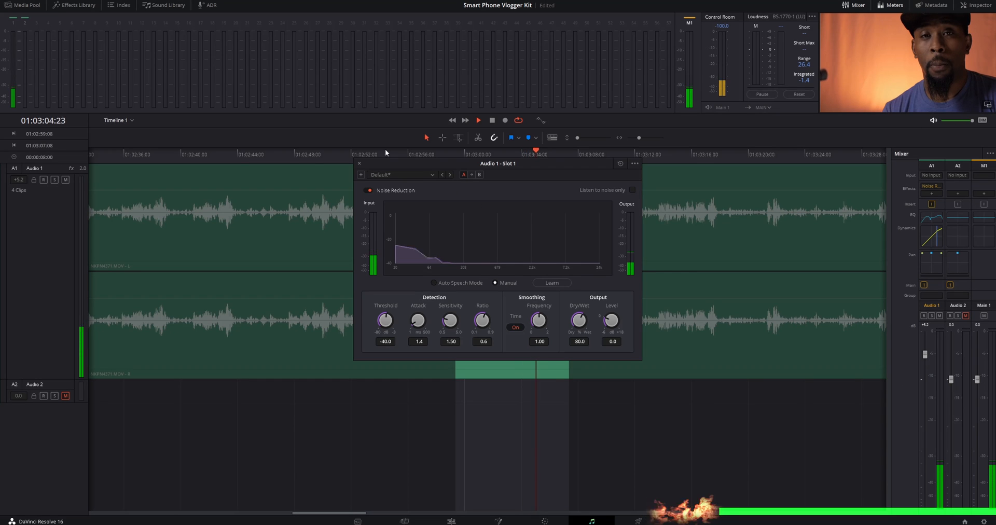
click(359, 161)
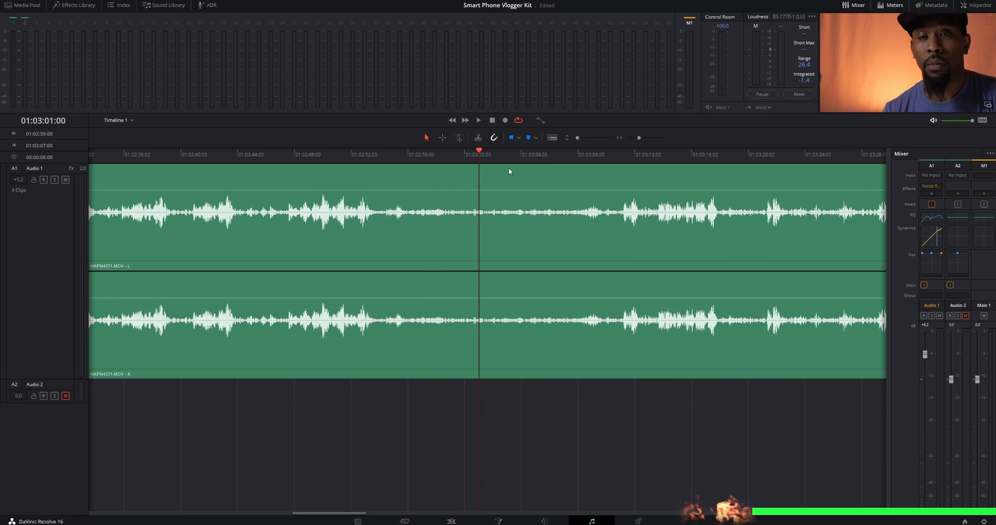